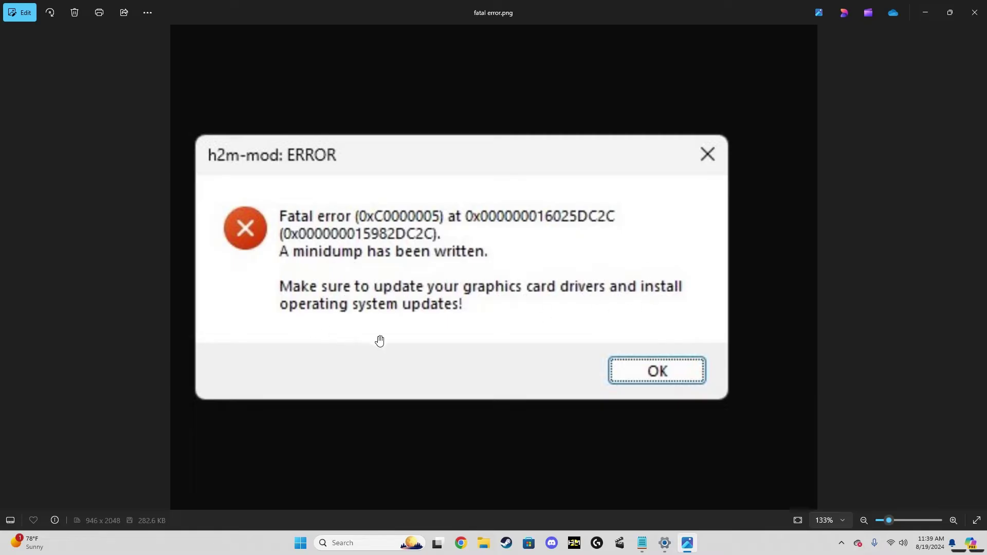
Open Command Prompt as administrator and copy the DISM /Online /Cleanup-image /Restorehealth line from the notes.
{"action": "left_click", "coordinate": [642, 542]}
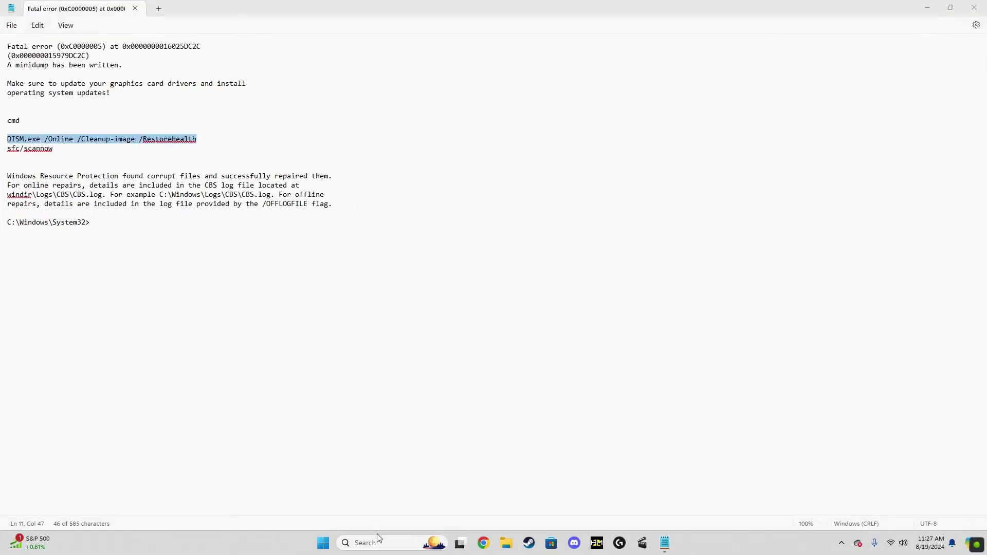
{"action": "left_click", "coordinate": [378, 539]}
{"action": "type", "text": "cmd"}
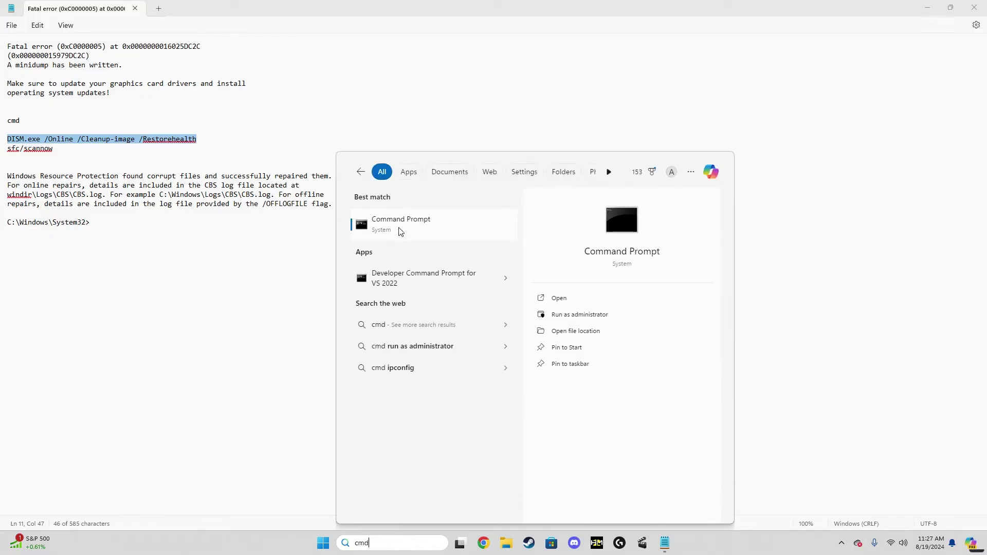
{"action": "right_click", "coordinate": [397, 234]}
{"action": "left_click", "coordinate": [418, 240]}
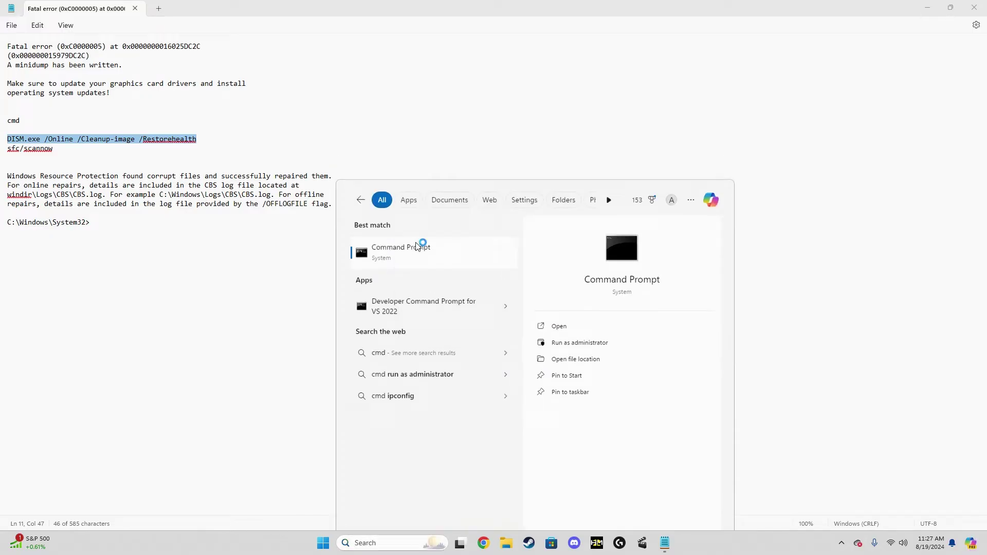
{"action": "left_click", "coordinate": [441, 353]}
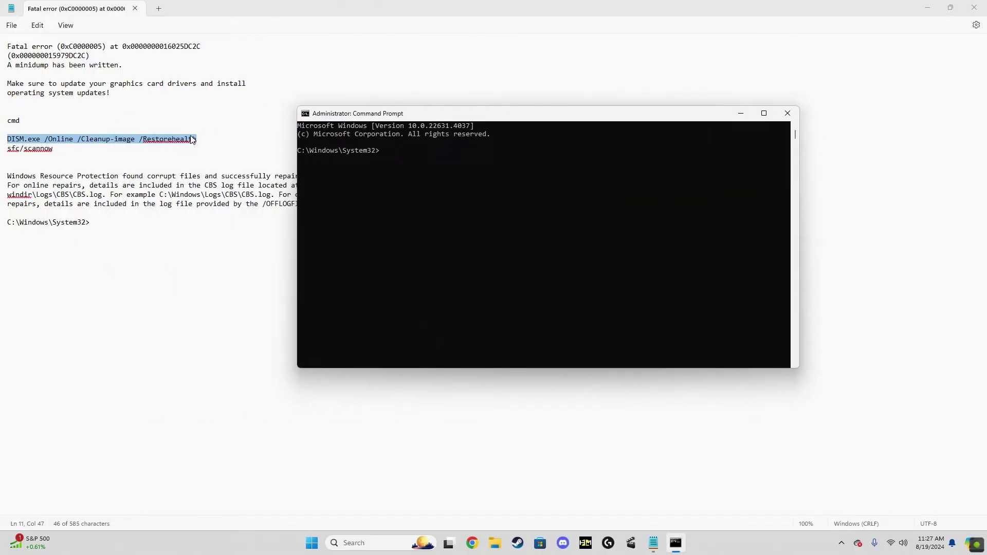
{"action": "left_click_drag", "start_coordinate": [200, 139], "coordinate": [2, 139]}
{"action": "key", "text": "ctrl+c"}
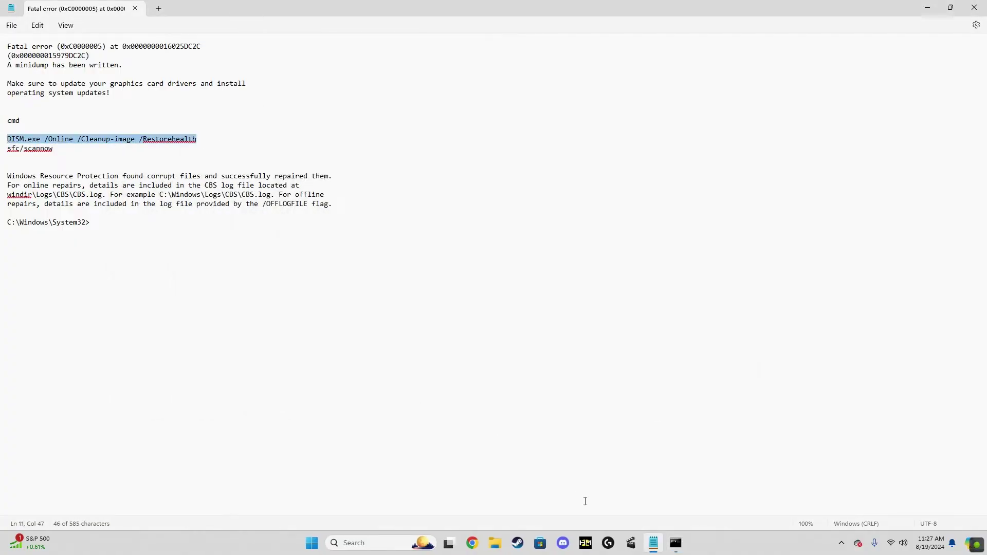
Paste and run the DISM restore-health command in the administrator Command Prompt.
{"action": "left_click", "coordinate": [676, 543]}
{"action": "right_click", "coordinate": [521, 312]}
{"action": "key", "text": "Return"}
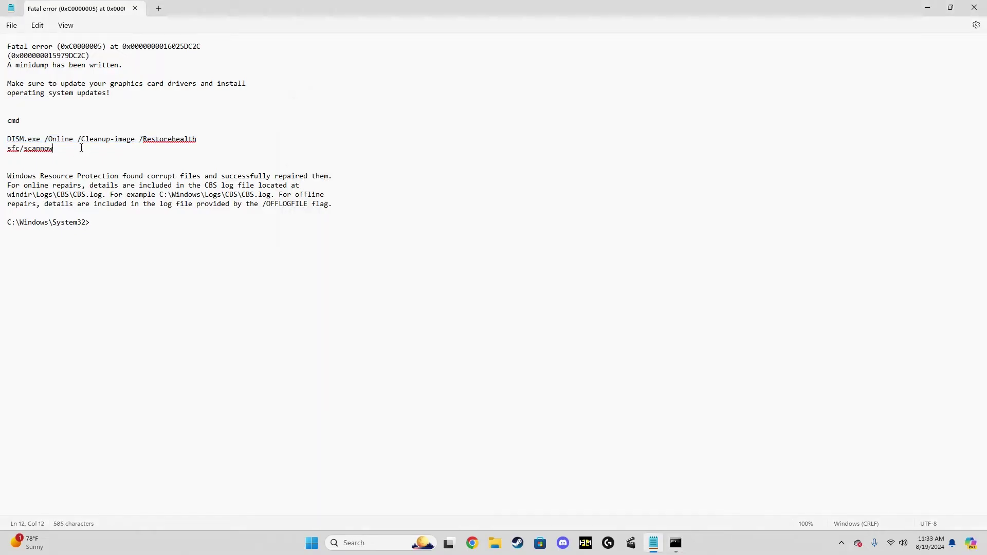
Copy sfc/scannow from the notes and run it in Command Prompt.
{"action": "left_click", "coordinate": [52, 148], "text": "shift"}
{"action": "left_click", "coordinate": [2, 150]}
{"action": "key", "text": "shift+End"}
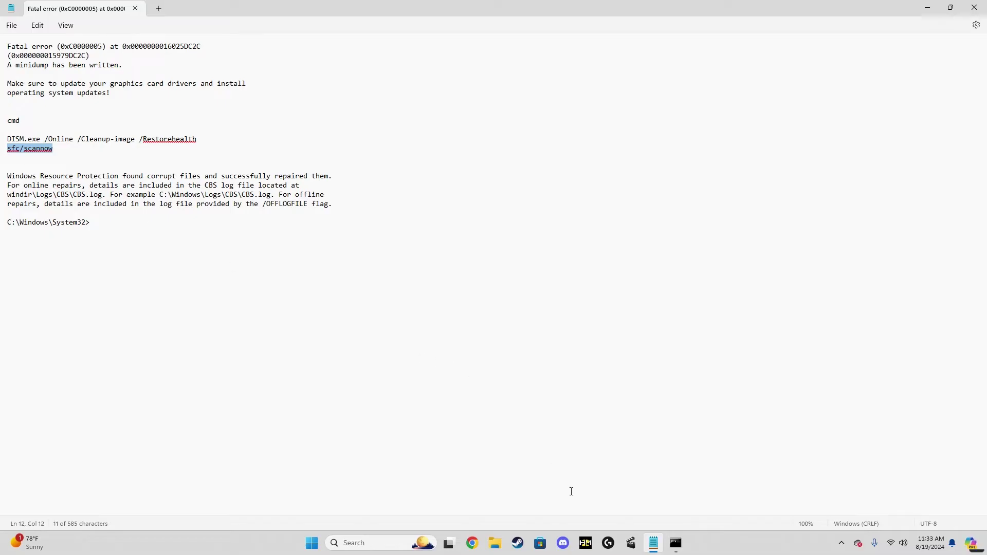
{"action": "left_click", "coordinate": [675, 544]}
{"action": "key", "text": "ctrl+v"}
{"action": "key", "text": "Return"}
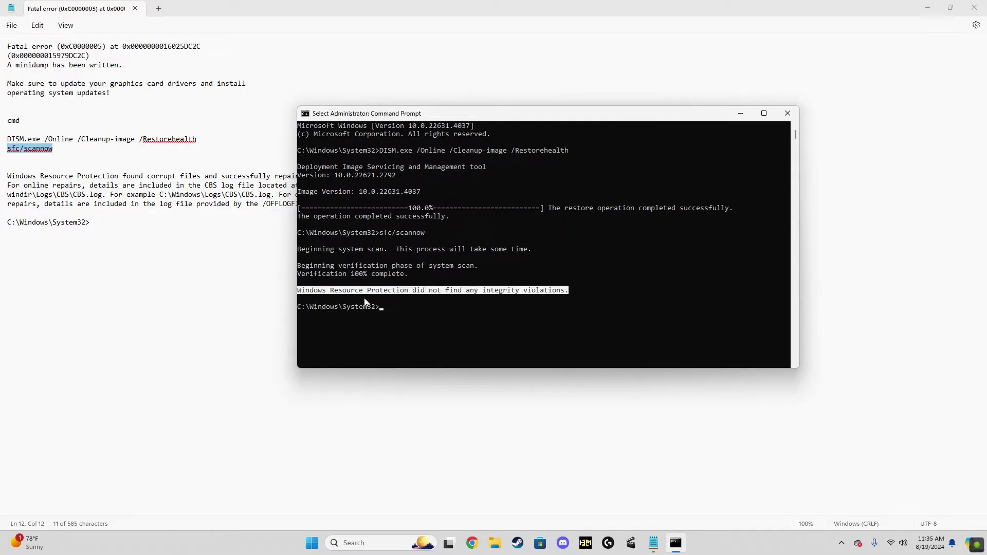
Highlight the sample scan output reporting repaired corrupt files in the notes.
{"action": "left_click", "coordinate": [185, 275]}
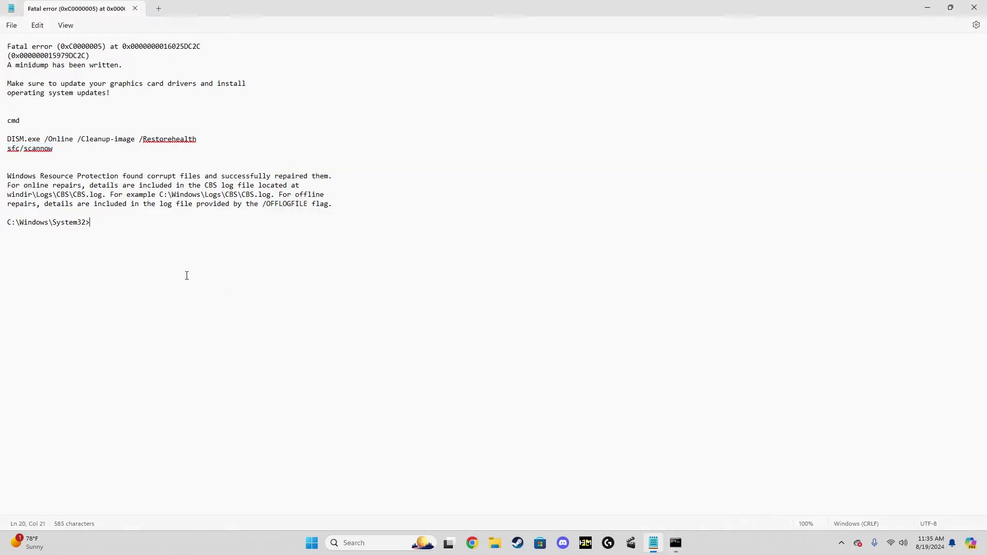
{"action": "left_click_drag", "start_coordinate": [8, 176], "coordinate": [259, 243]}
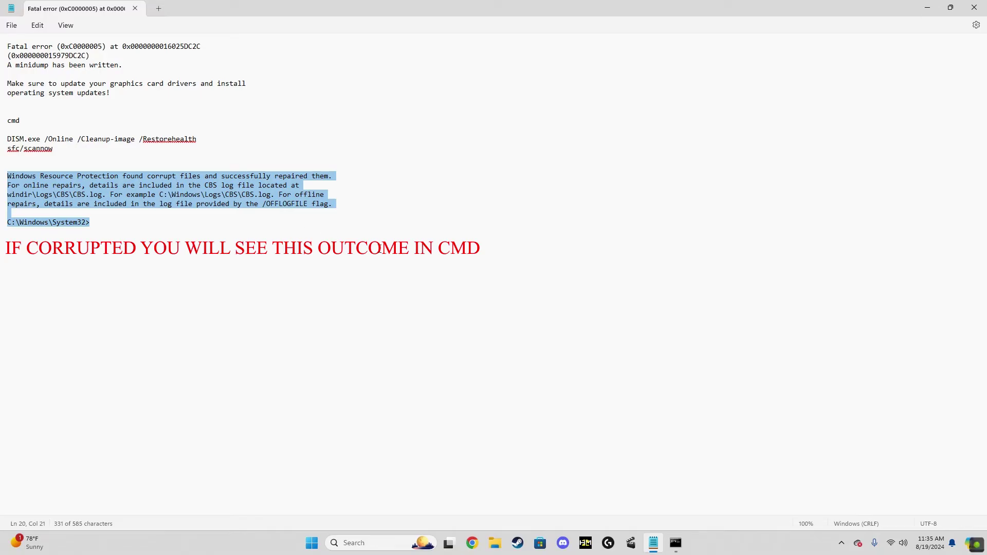
{"action": "left_click", "coordinate": [323, 542]}
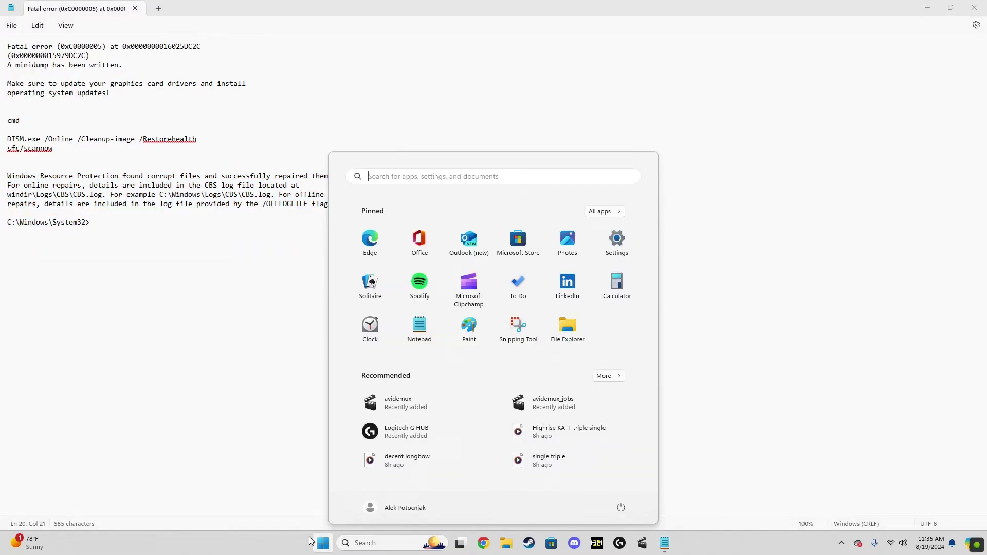
{"action": "left_click", "coordinate": [285, 522]}
Search for 'setting' and open the Windows Settings app.
{"action": "left_click", "coordinate": [366, 543]}
{"action": "type", "text": "sett"}
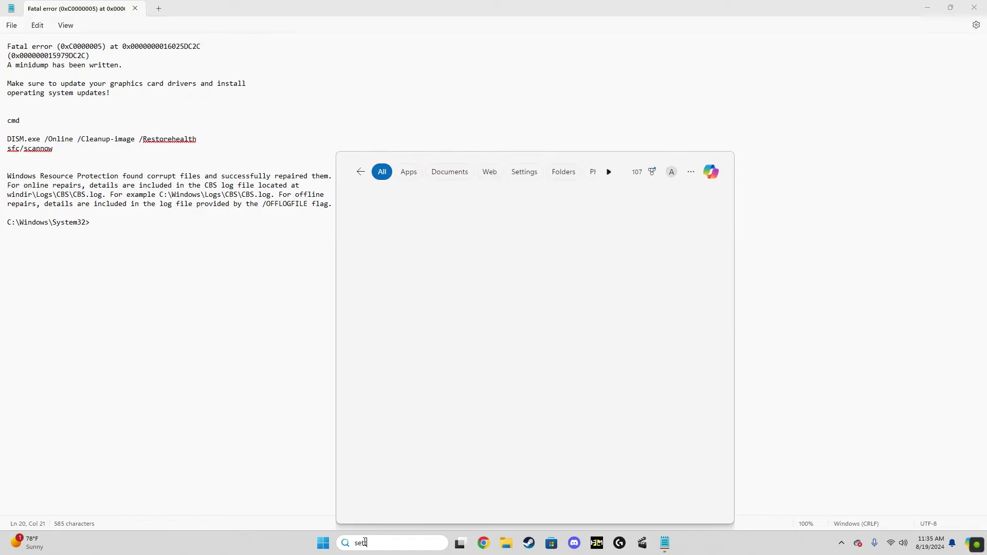
{"action": "type", "text": "ings"}
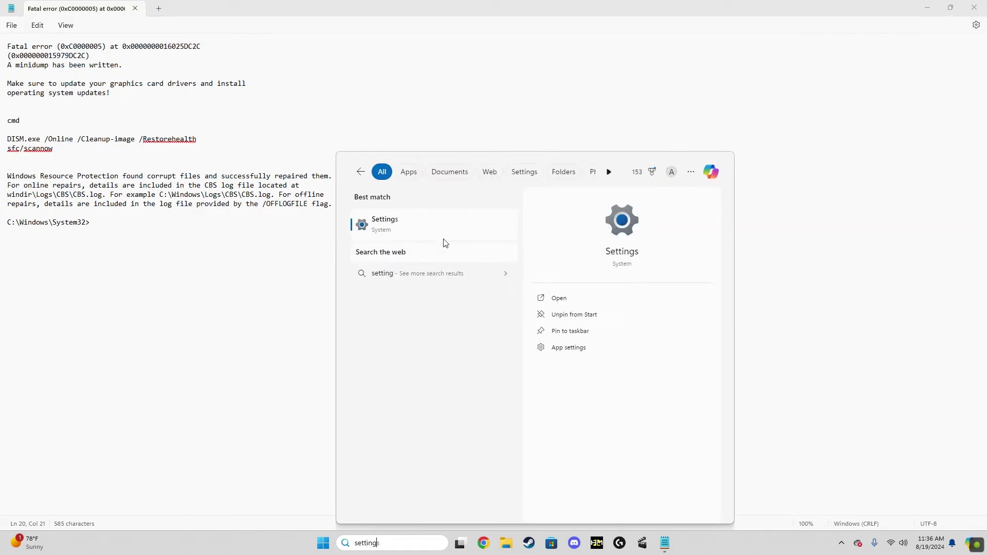
{"action": "left_click", "coordinate": [433, 226]}
Search 'rese' in Settings, go to Reset this PC on Recovery and start Reset PC.
{"action": "type", "text": "rese"}
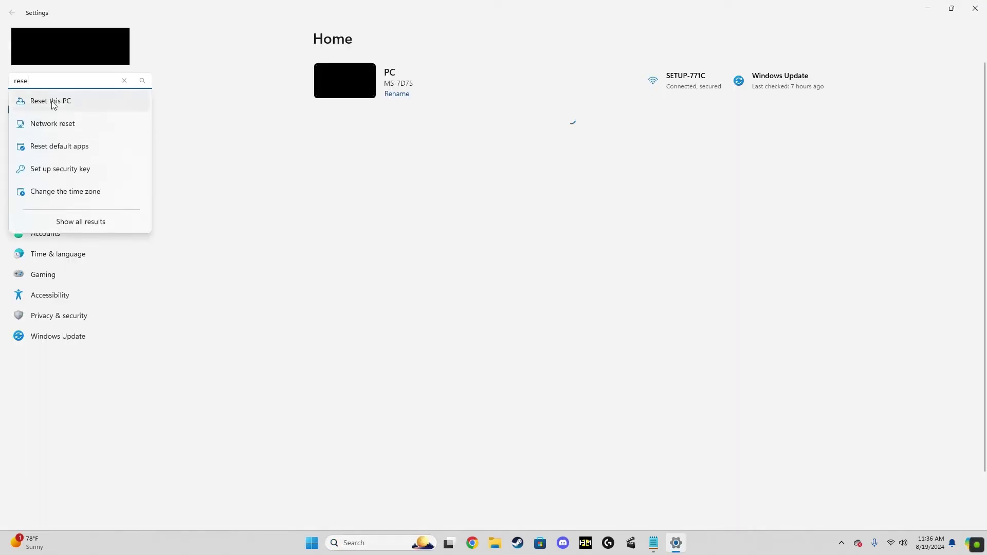
{"action": "left_click", "coordinate": [82, 106]}
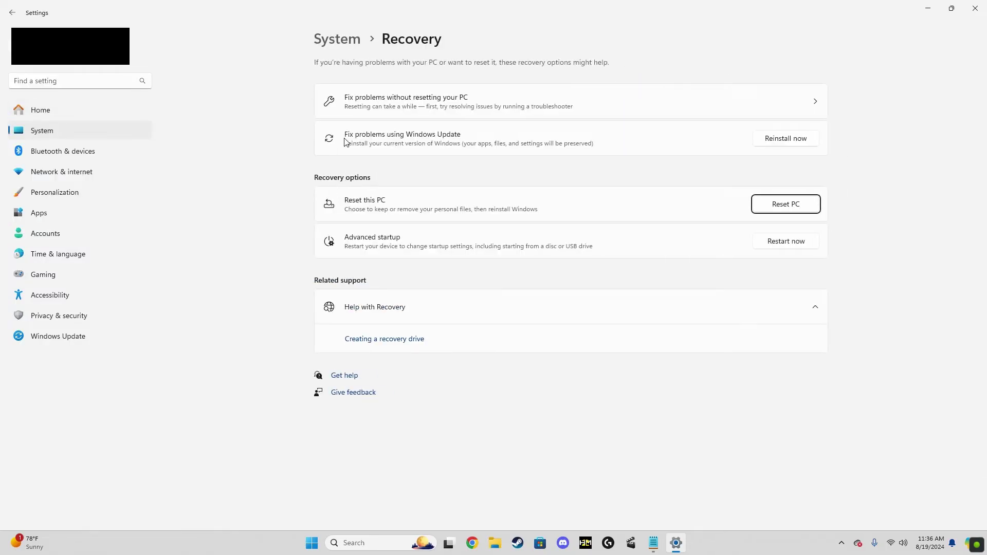
{"action": "left_click", "coordinate": [757, 210]}
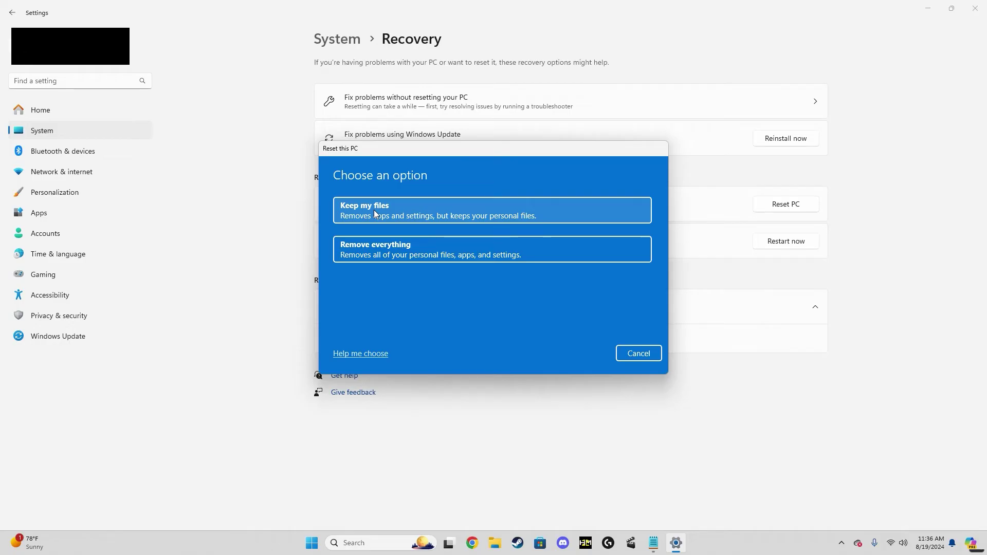
Choose Keep my files to view the Cloud download and Local reinstall options, then cancel the reset.
{"action": "left_click", "coordinate": [374, 210]}
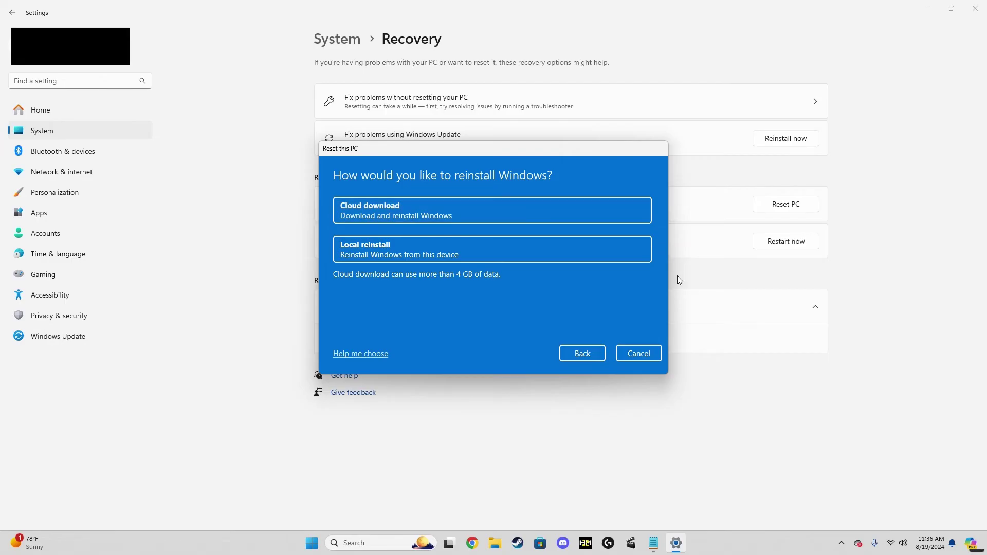
{"action": "left_click", "coordinate": [638, 353]}
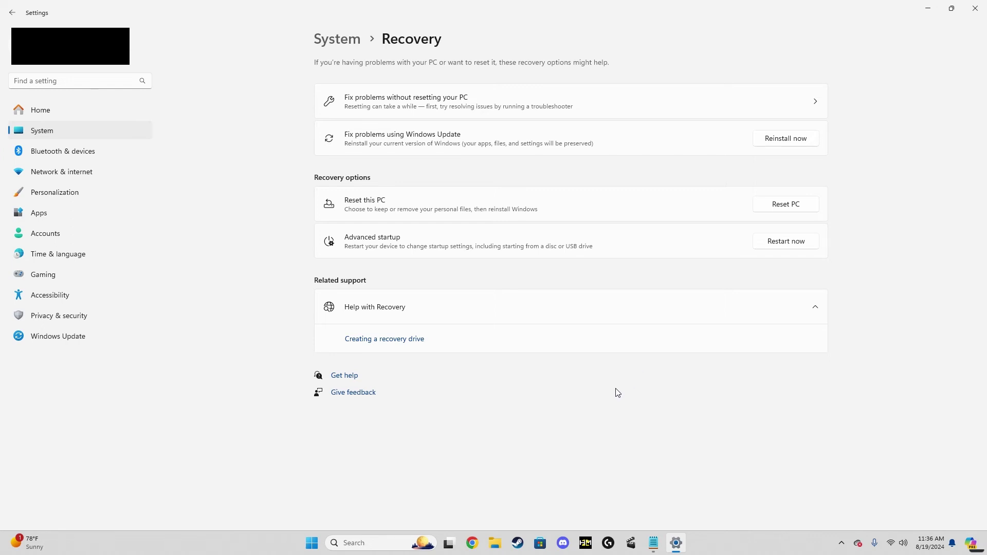
Run h2m-mod as administrator from its taskbar icon and approve the UAC prompt.
{"action": "right_click", "coordinate": [586, 543]}
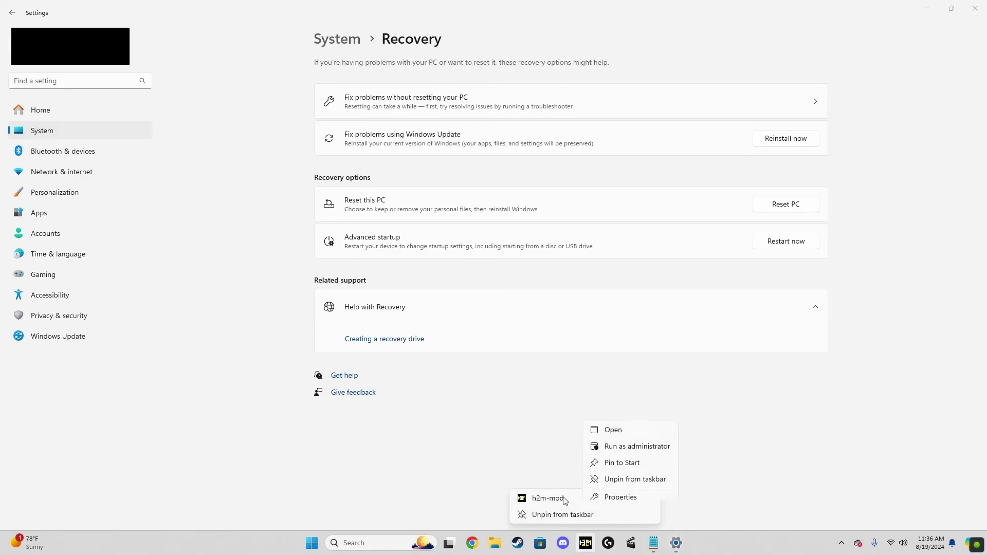
{"action": "left_click", "coordinate": [624, 446]}
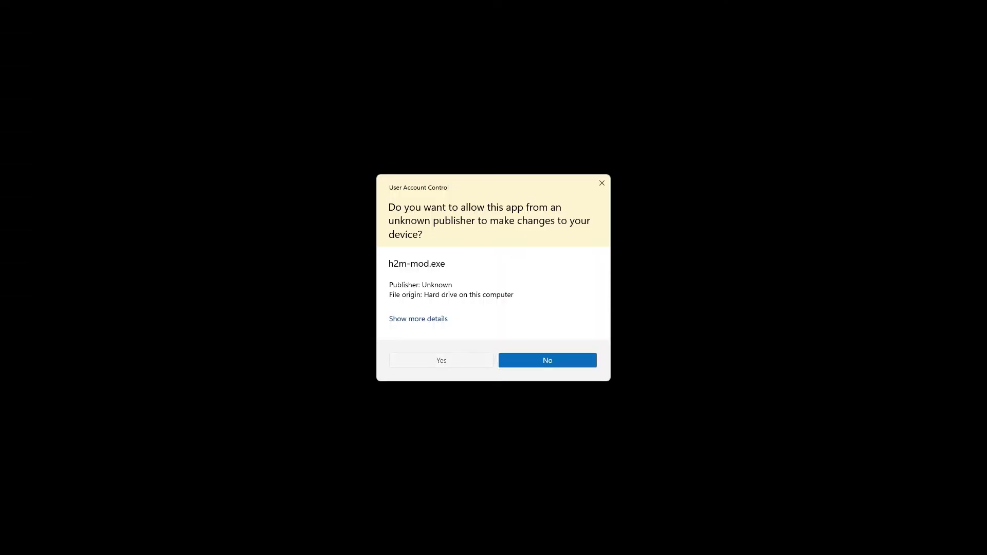
{"action": "left_click", "coordinate": [470, 360]}
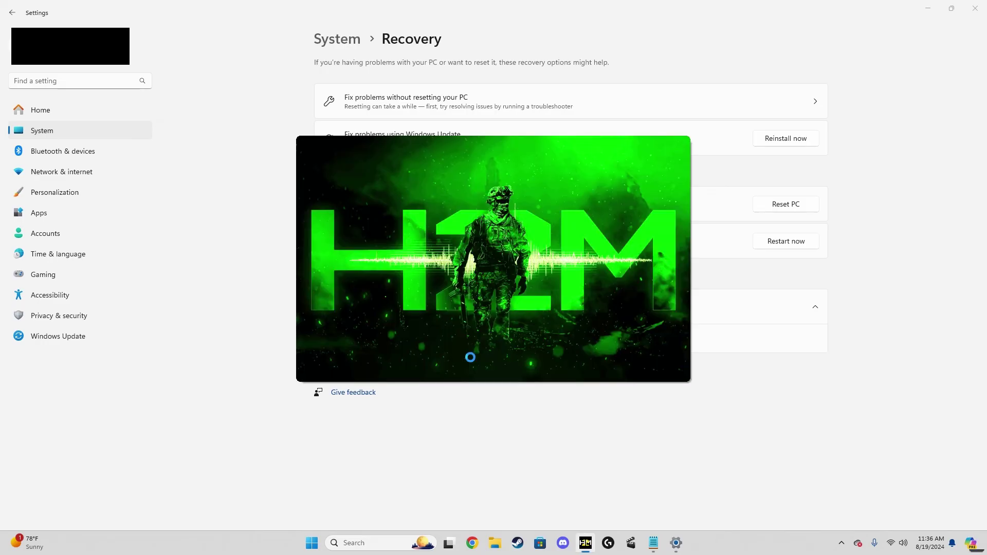